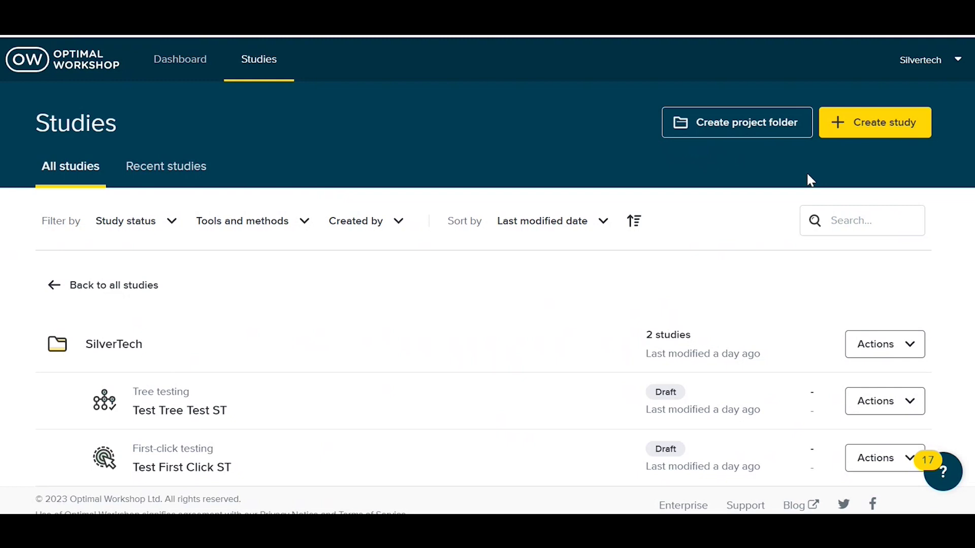
Begin a new Chalkmark study, cancel it, and open Test First Click ST instead.
{"action": "left_click", "coordinate": [866, 128]}
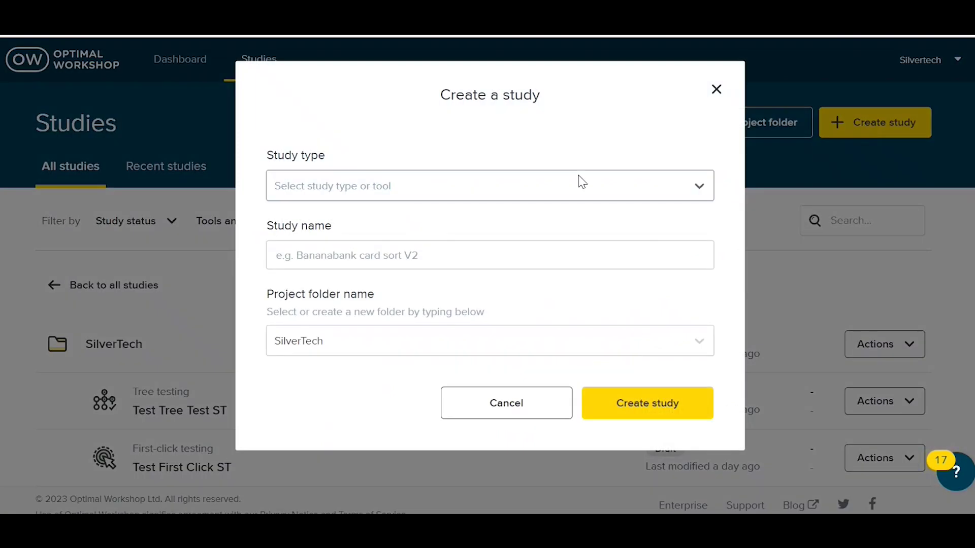
{"action": "left_click", "coordinate": [581, 183]}
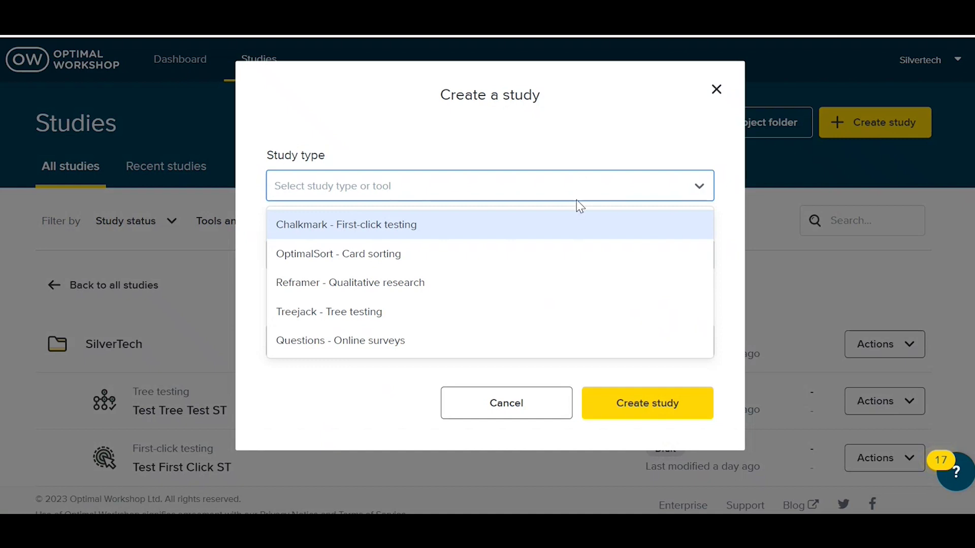
{"action": "left_click", "coordinate": [559, 222]}
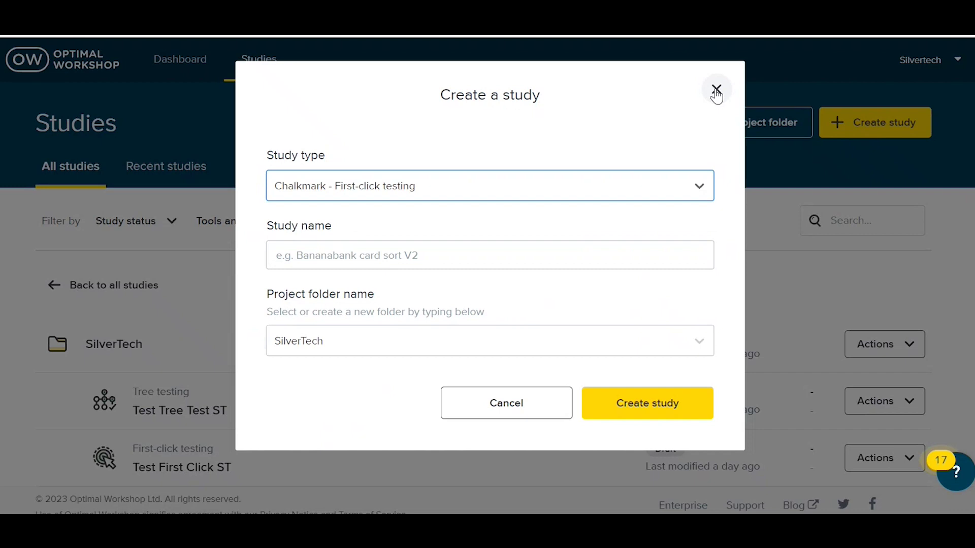
{"action": "left_click", "coordinate": [716, 92]}
{"action": "scroll", "coordinate": [485, 266], "scroll_direction": "down", "scroll_amount": 1}
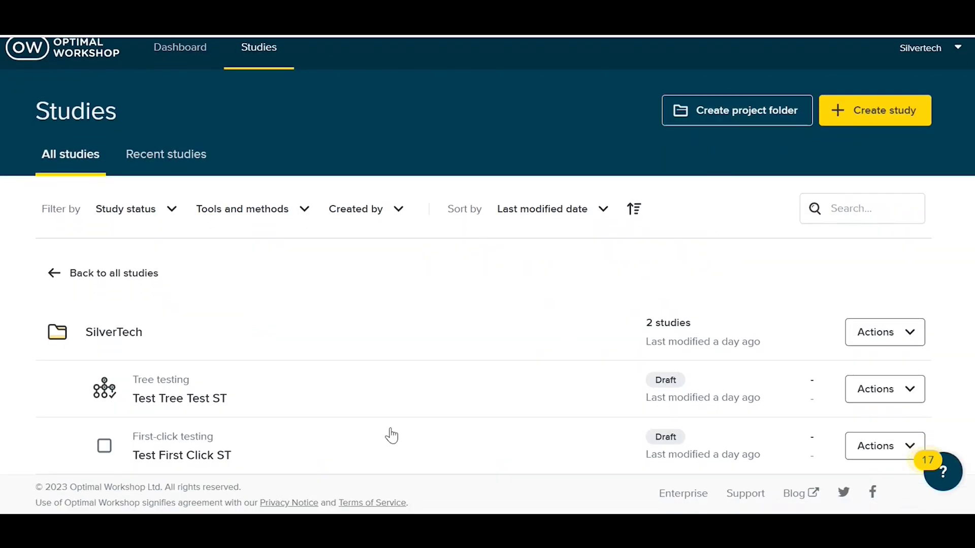
{"action": "mouse_move", "coordinate": [183, 455]}
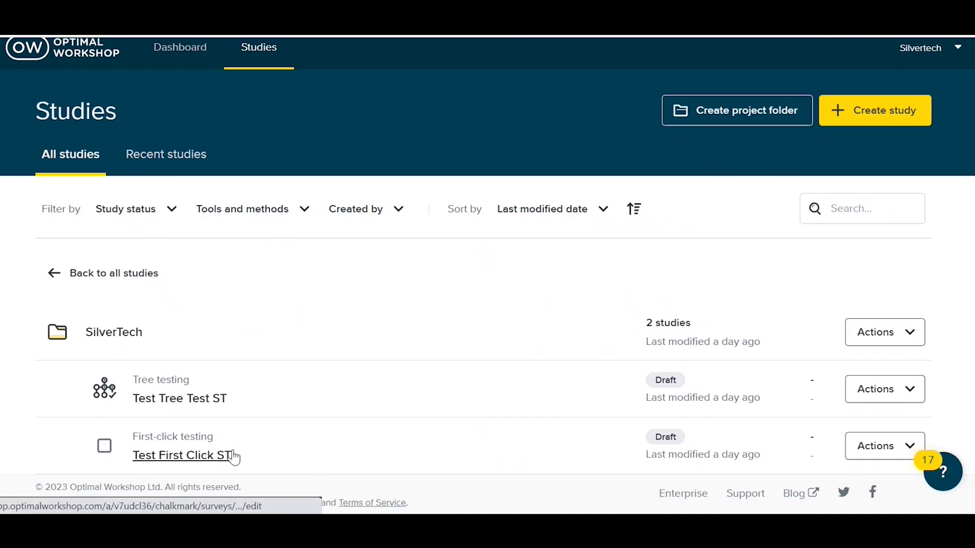
{"action": "left_click", "coordinate": [214, 455]}
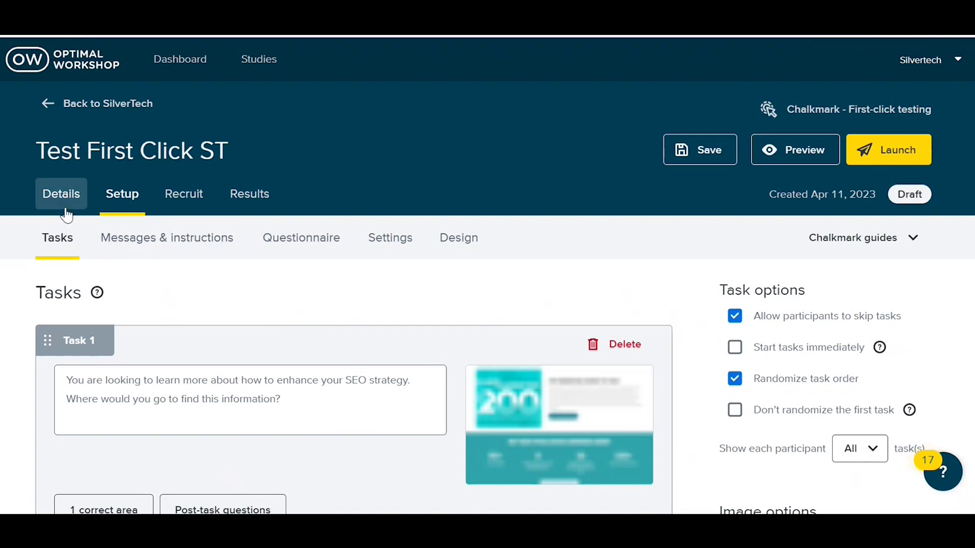
View the study's Details page with its empty Purpose and Participant requirements fields.
{"action": "left_click", "coordinate": [60, 194]}
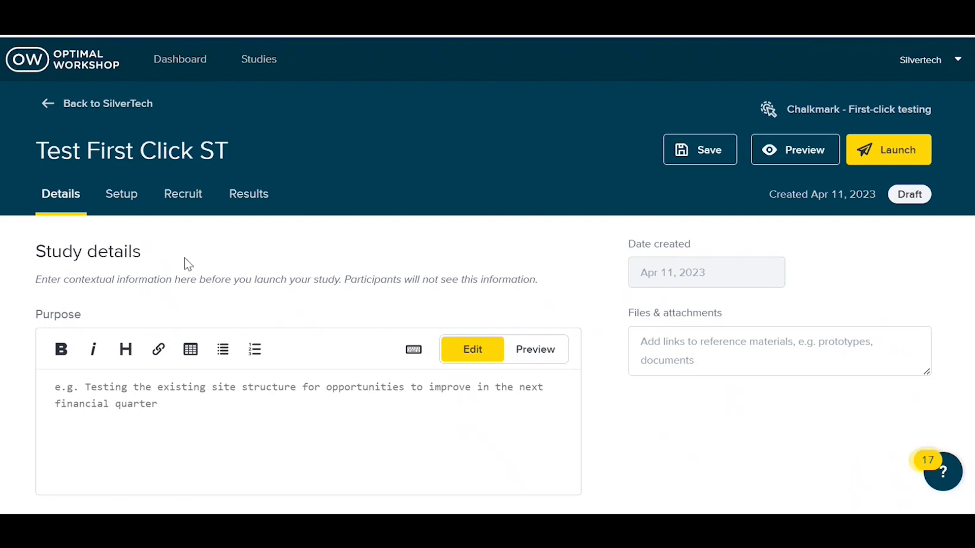
{"action": "scroll", "coordinate": [184, 258], "scroll_direction": "down", "scroll_amount": 1}
{"action": "scroll", "coordinate": [184, 257], "scroll_direction": "down", "scroll_amount": 2}
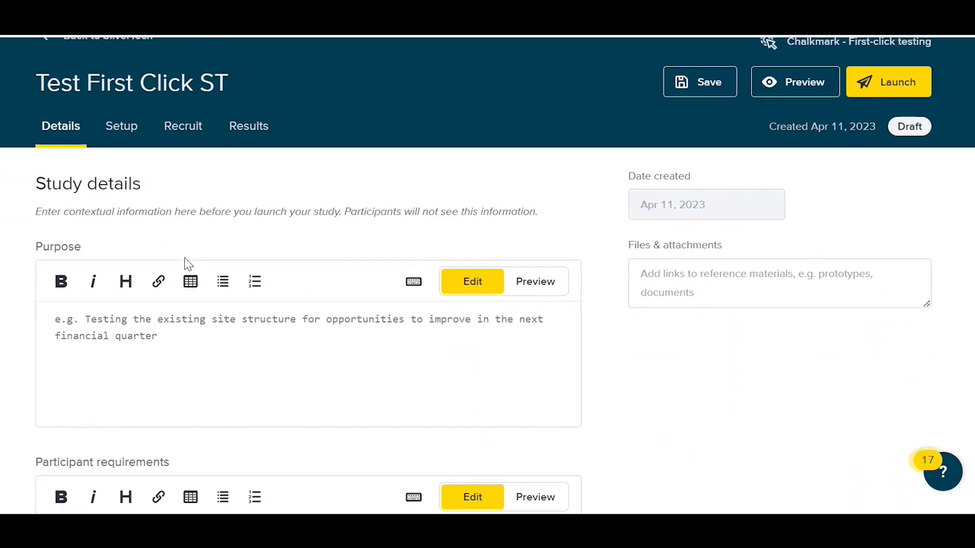
{"action": "scroll", "coordinate": [185, 258], "scroll_direction": "down", "scroll_amount": 4}
{"action": "scroll", "coordinate": [267, 282], "scroll_direction": "up", "scroll_amount": 1}
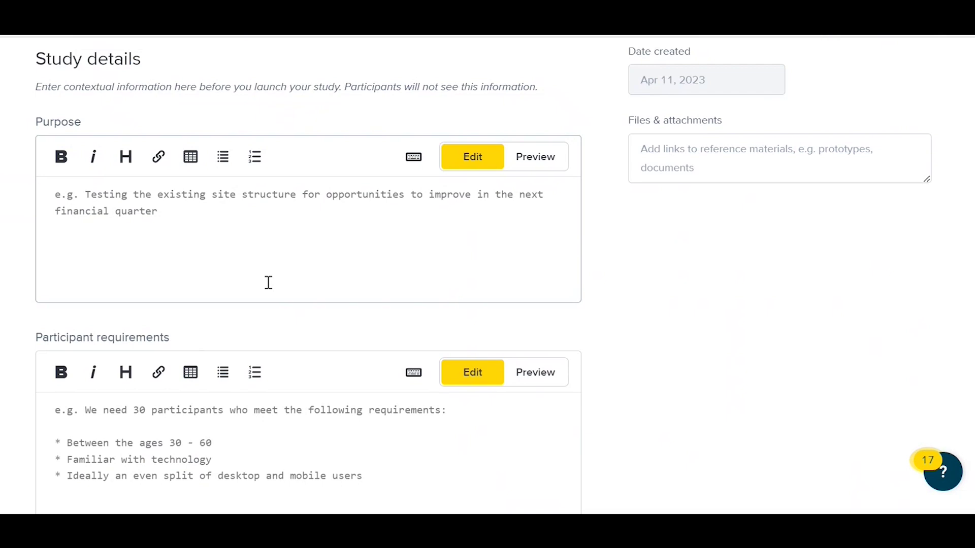
{"action": "scroll", "coordinate": [268, 283], "scroll_direction": "up", "scroll_amount": 4}
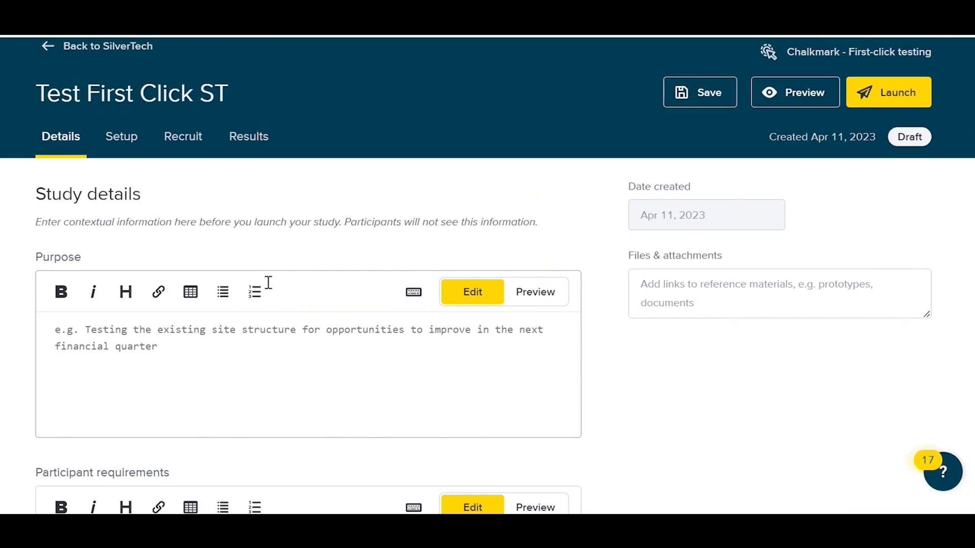
Return to the Setup tab to review Task 1 and its one correct area.
{"action": "left_click", "coordinate": [121, 136]}
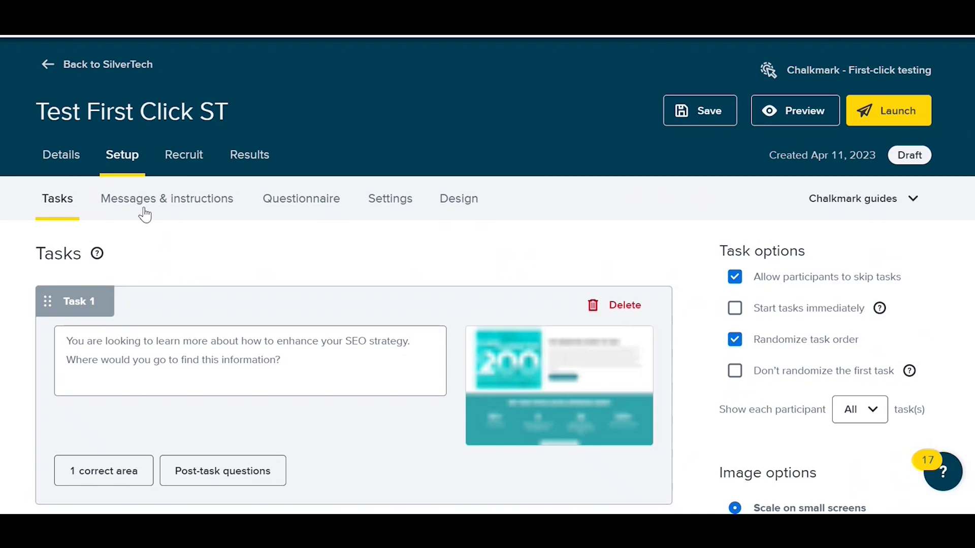
{"action": "scroll", "coordinate": [155, 248], "scroll_direction": "down", "scroll_amount": 1}
{"action": "scroll", "coordinate": [154, 249], "scroll_direction": "down", "scroll_amount": 2}
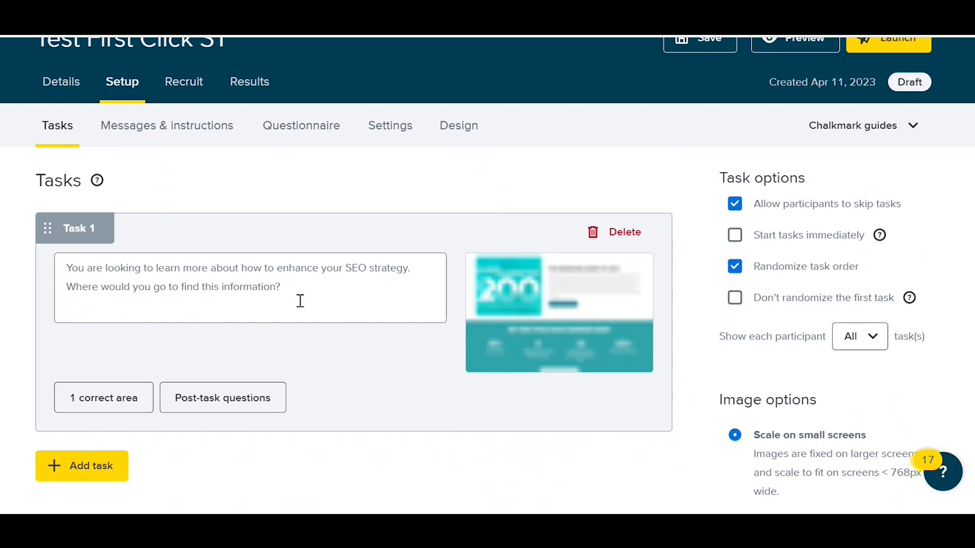
{"action": "mouse_move", "coordinate": [559, 385]}
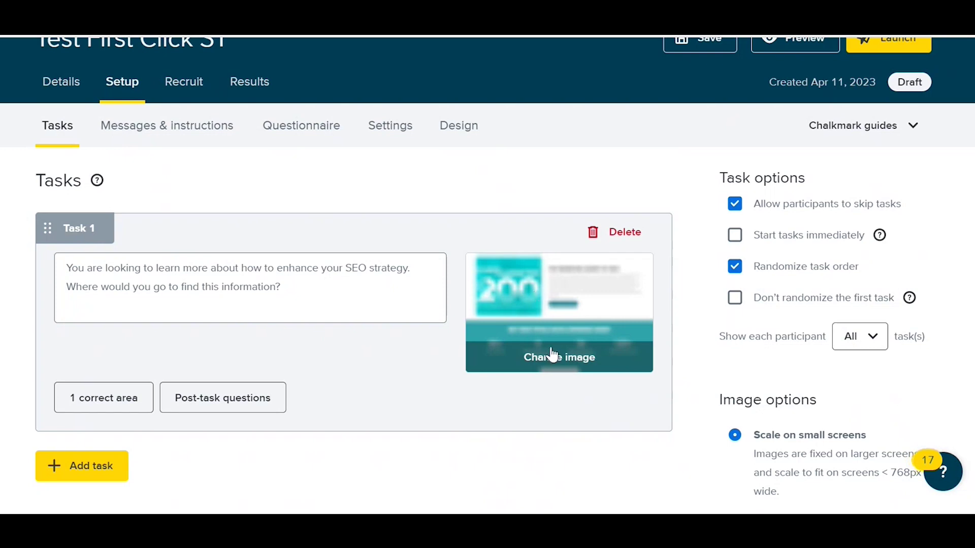
{"action": "scroll", "coordinate": [552, 354], "scroll_direction": "up", "scroll_amount": 2}
{"action": "scroll", "coordinate": [552, 355], "scroll_direction": "down", "scroll_amount": 3}
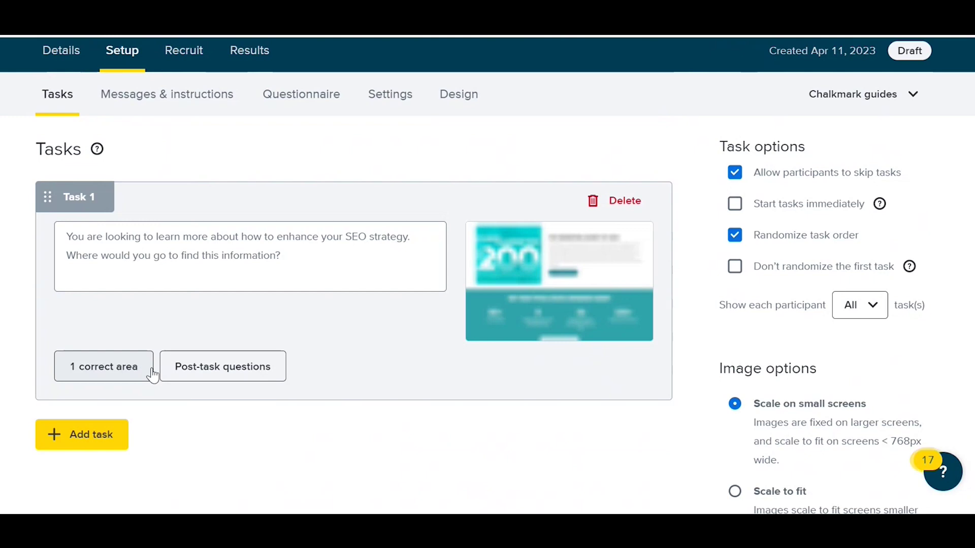
{"action": "left_click", "coordinate": [133, 369]}
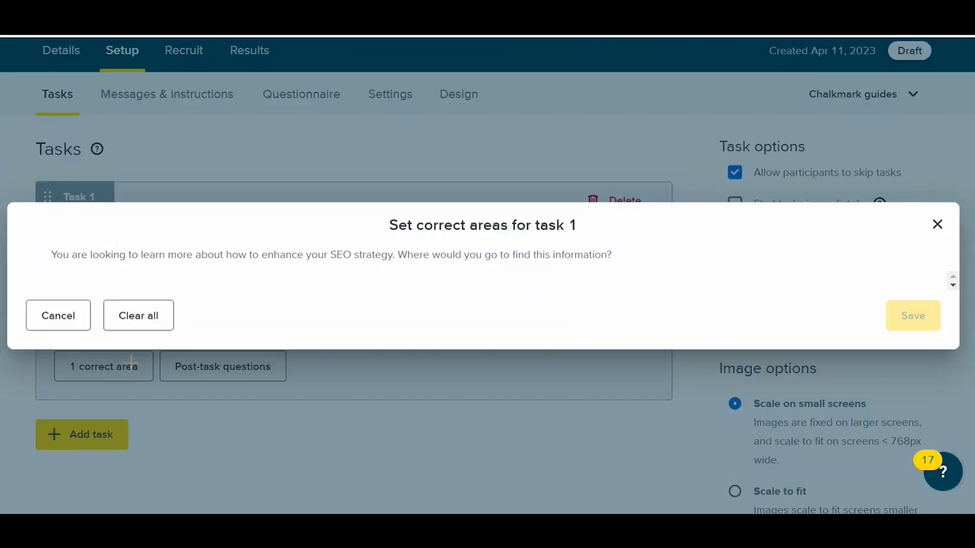
{"action": "scroll", "coordinate": [463, 292], "scroll_direction": "down", "scroll_amount": 1}
{"action": "scroll", "coordinate": [463, 293], "scroll_direction": "down", "scroll_amount": 1}
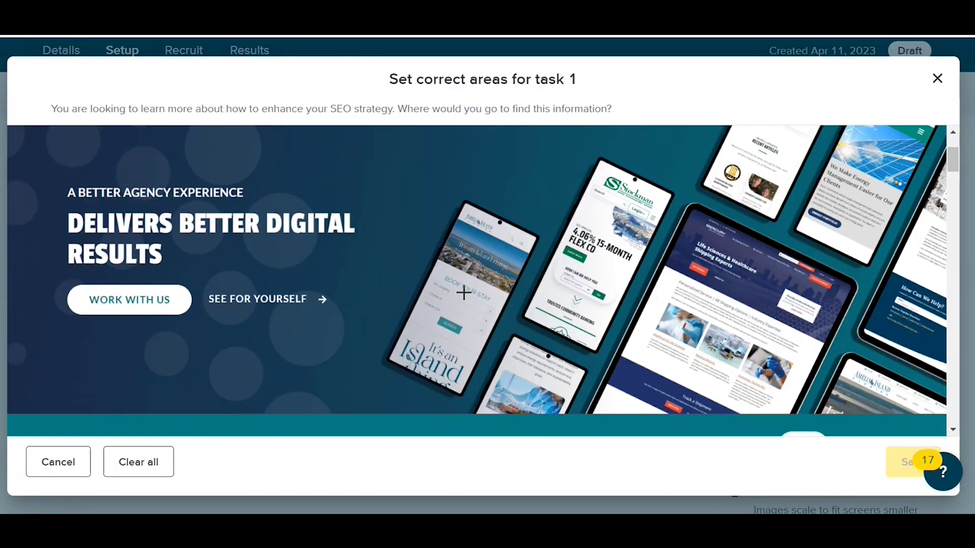
{"action": "scroll", "coordinate": [463, 293], "scroll_direction": "up", "scroll_amount": 3}
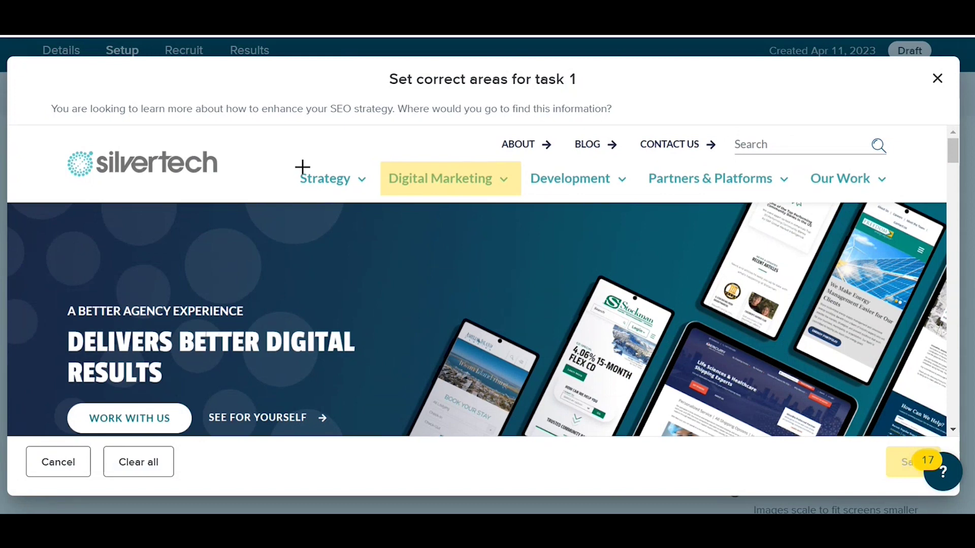
{"action": "left_click_drag", "start_coordinate": [284, 165], "coordinate": [375, 195]}
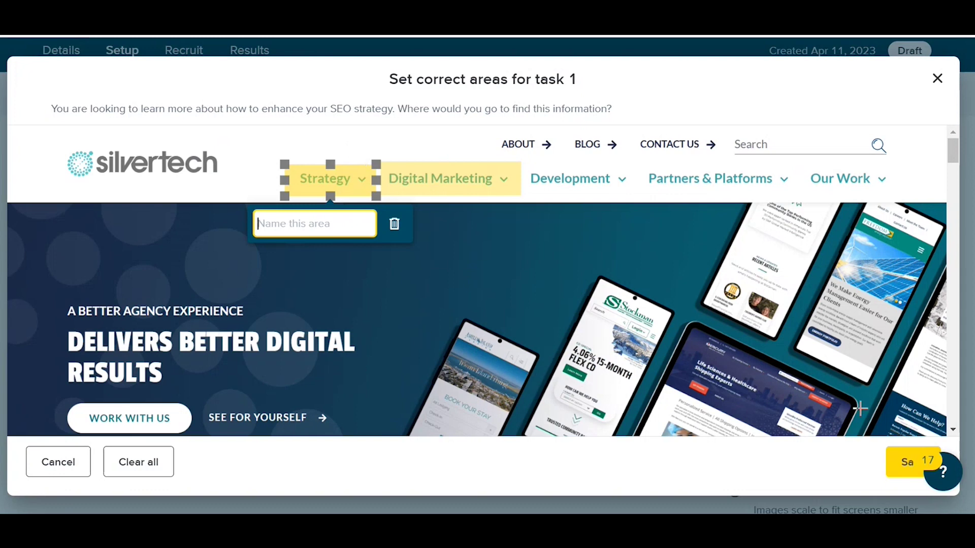
{"action": "left_click", "coordinate": [937, 79]}
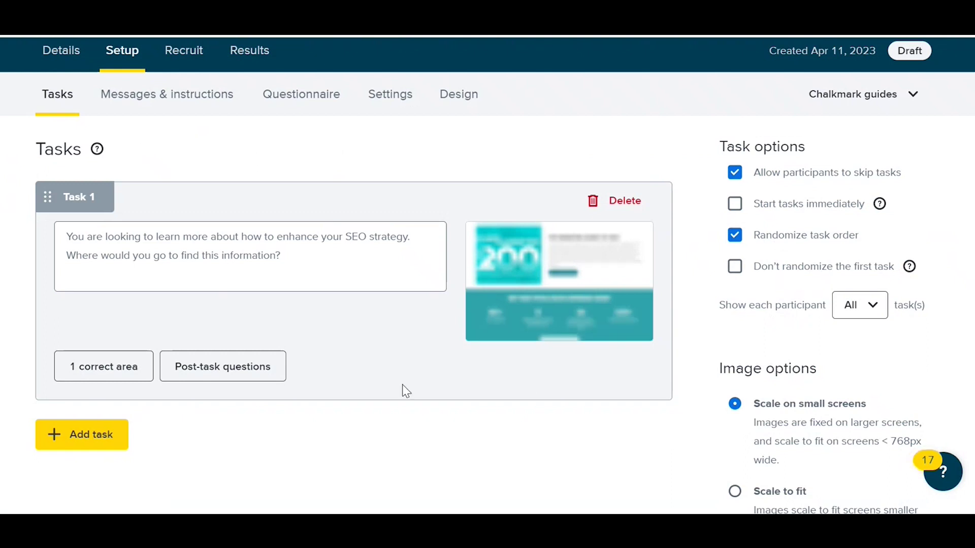
{"action": "scroll", "coordinate": [402, 385], "scroll_direction": "up", "scroll_amount": 2}
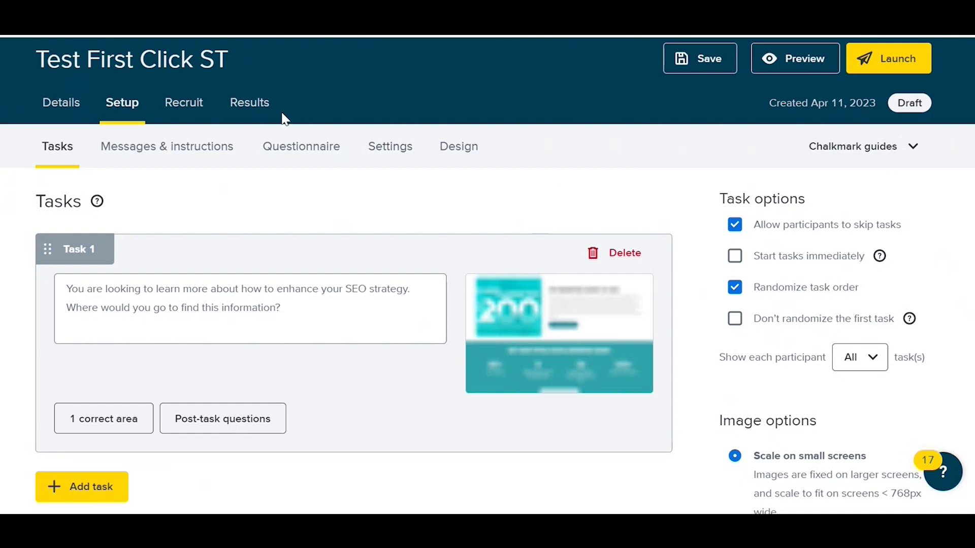
View the Results tab of the draft study, which has no responses yet.
{"action": "left_click", "coordinate": [268, 109]}
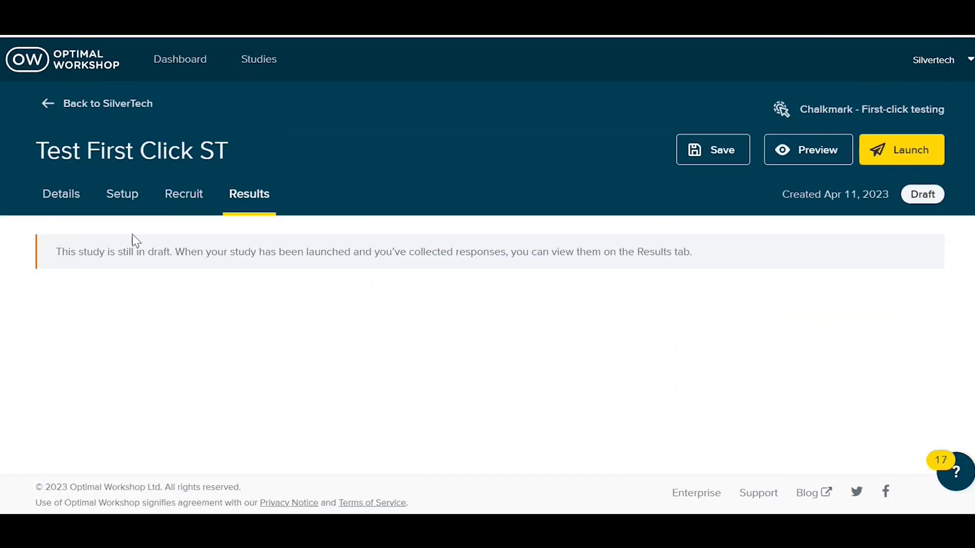